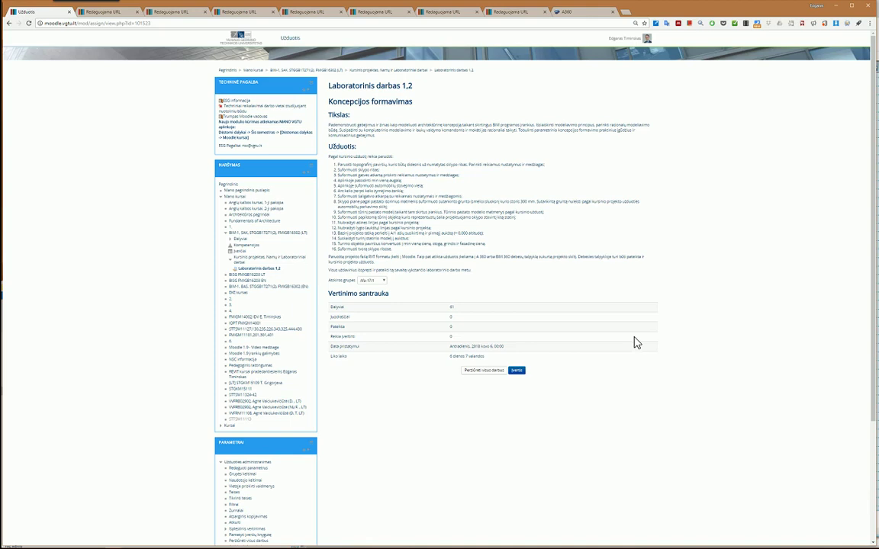
Highlight task 9 in the Moodle assignment list, then return to the Revit site project.
{"action": "triple_click", "coordinate": [379, 213]}
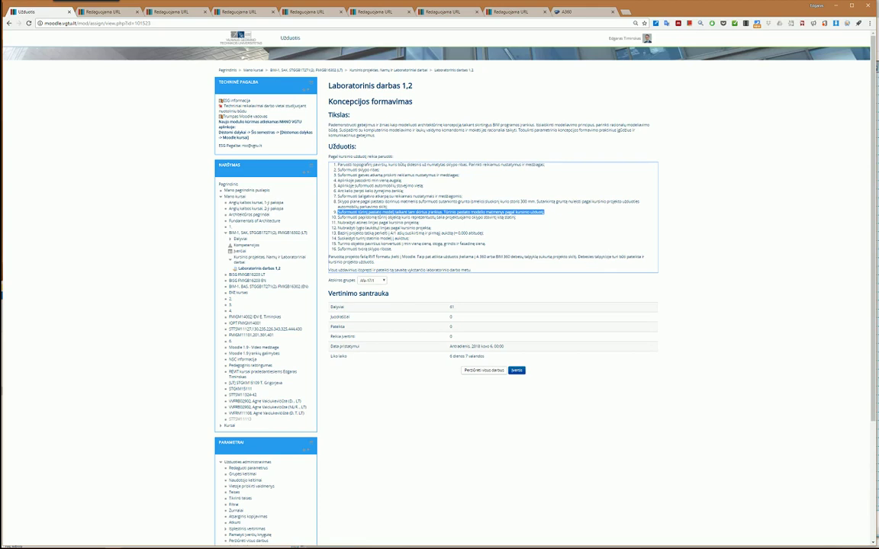
{"action": "key", "text": "alt+Tab"}
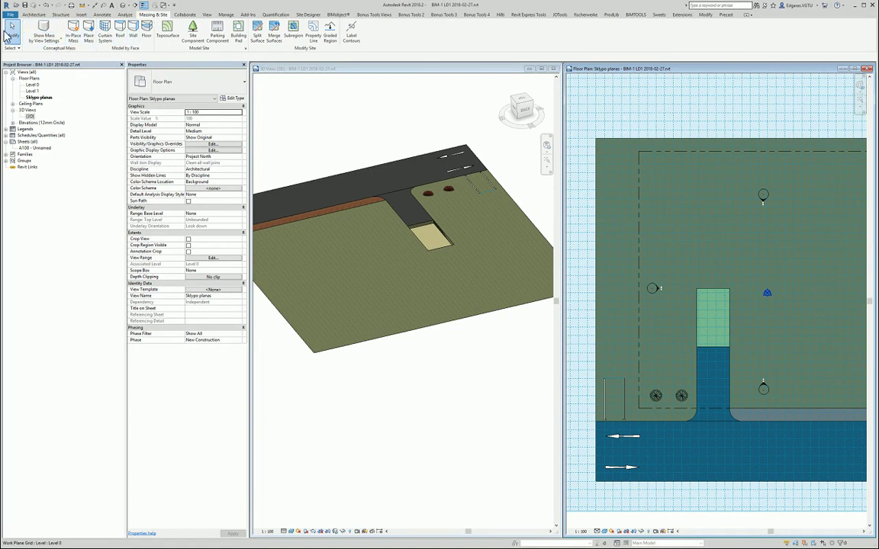
{"action": "left_click", "coordinate": [91, 30]}
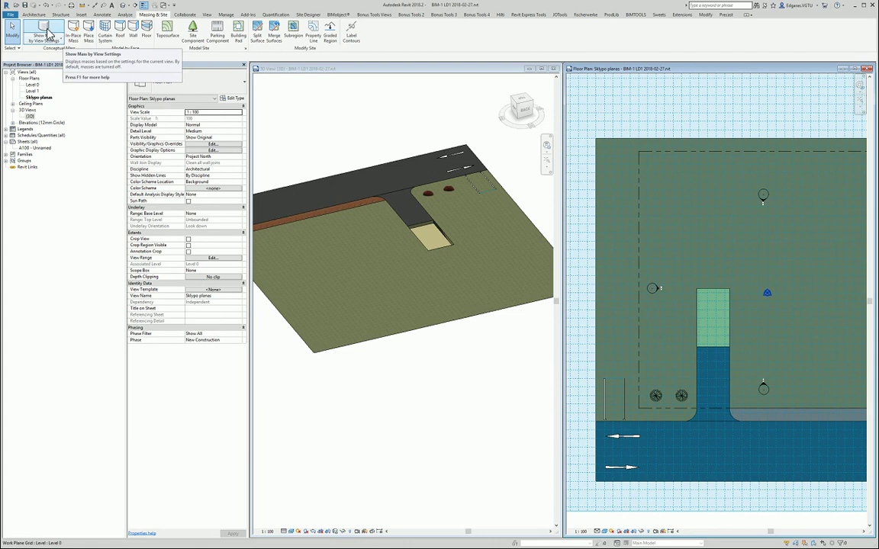
{"action": "left_click", "coordinate": [50, 39]}
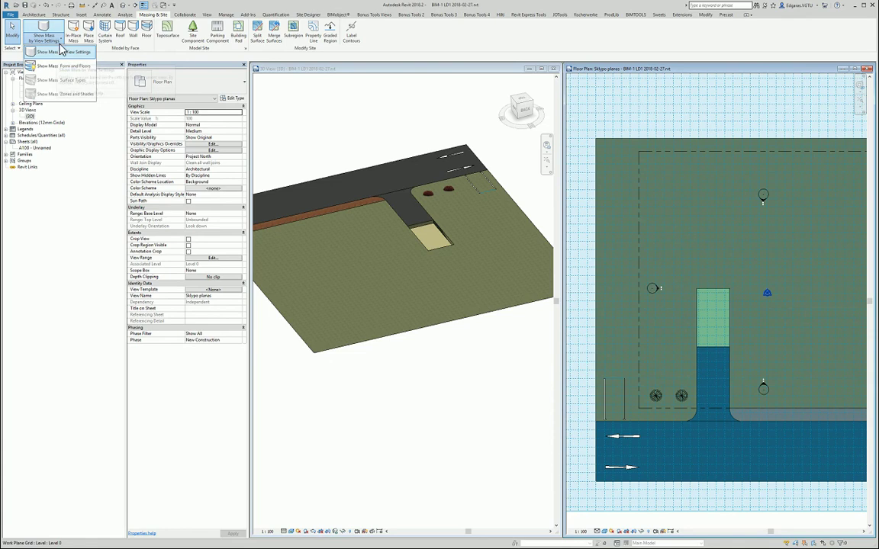
{"action": "left_click", "coordinate": [113, 57]}
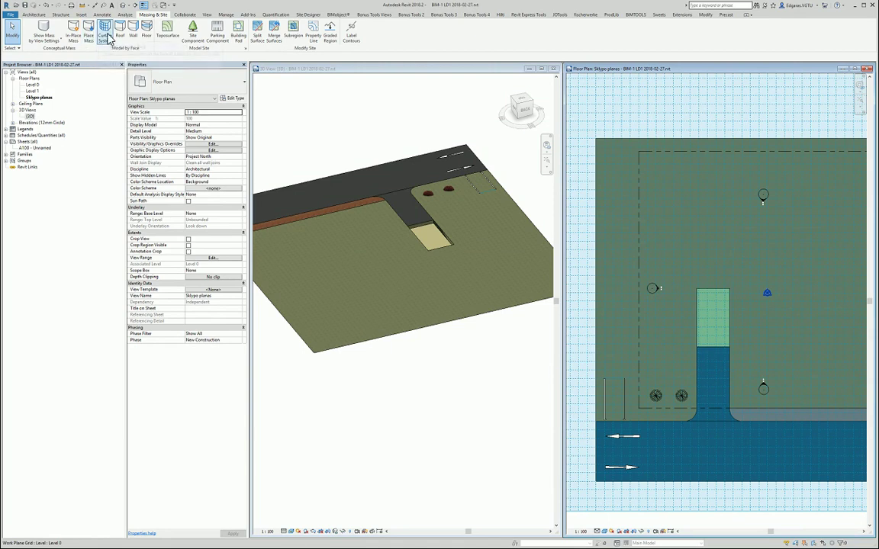
Start Place Mass, dismiss the Show Mass notice, and agree to load a mass family.
{"action": "left_click", "coordinate": [91, 39]}
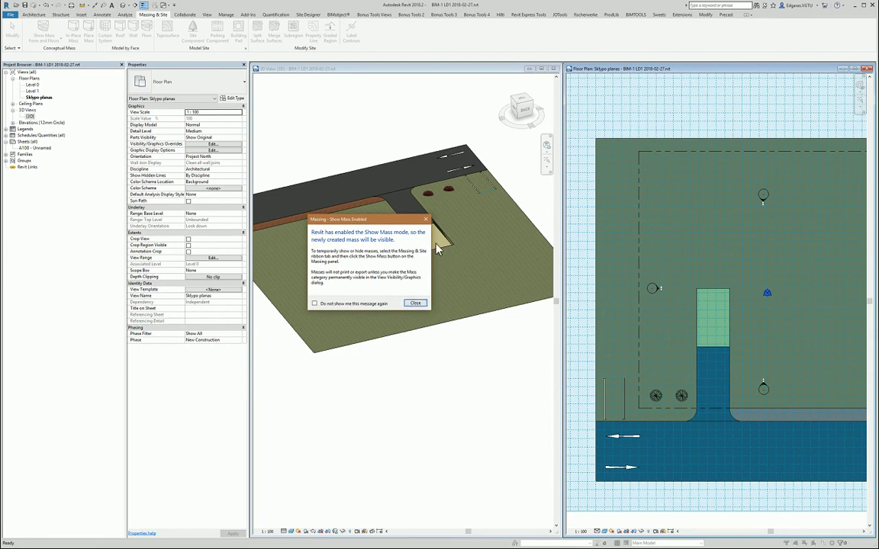
{"action": "left_click", "coordinate": [416, 304]}
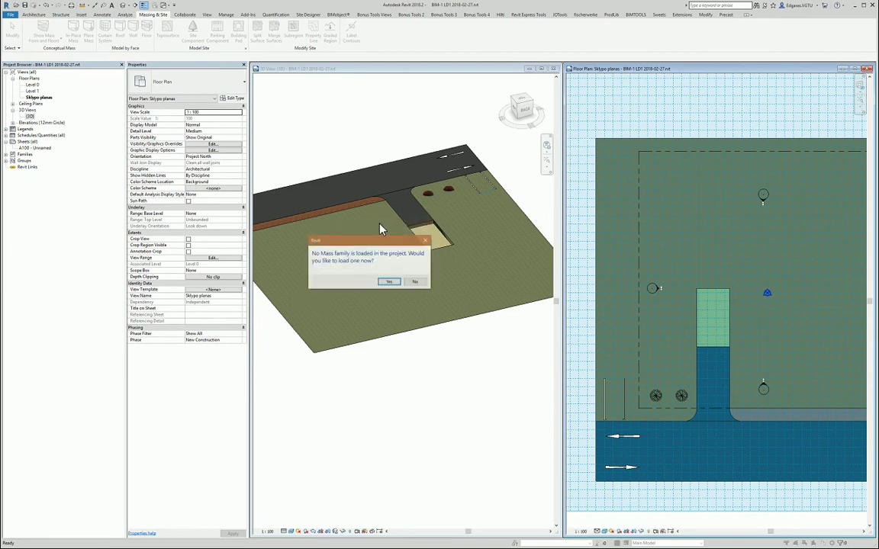
{"action": "left_click", "coordinate": [387, 282]}
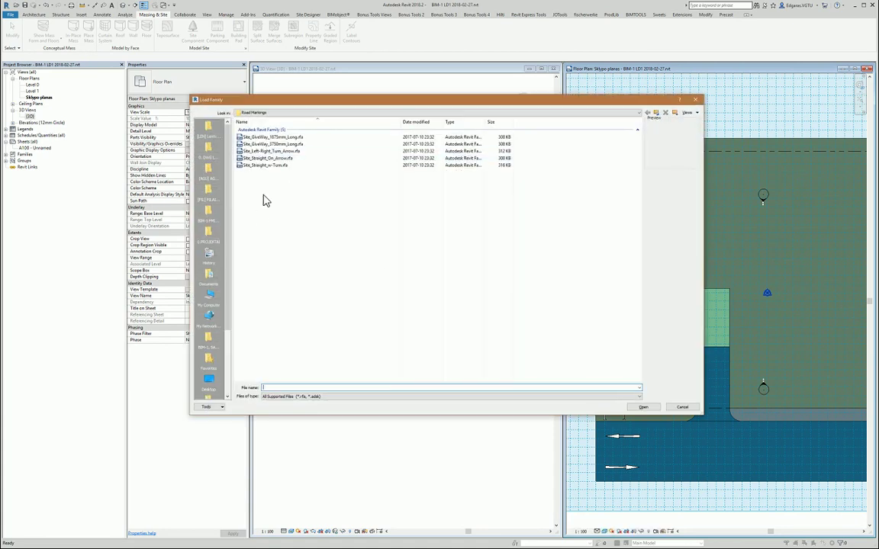
Load Mass_Box.rfa from the UK Mass library folder, browsing it as thumbnails.
{"action": "left_click", "coordinate": [653, 112]}
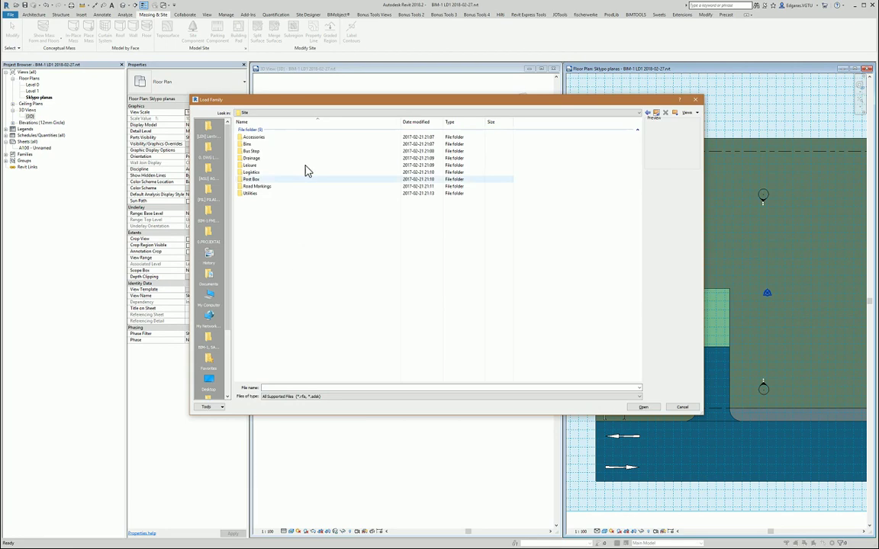
{"action": "left_click", "coordinate": [656, 113]}
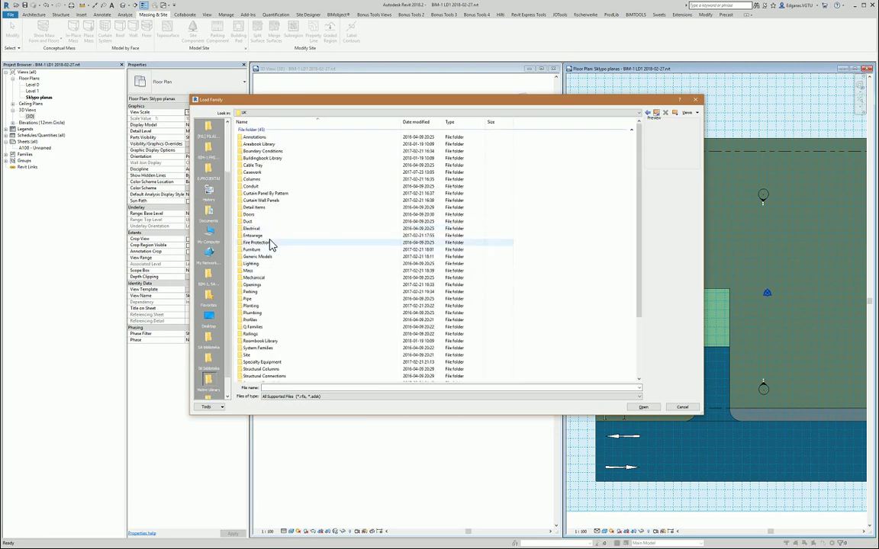
{"action": "double_click", "coordinate": [252, 271]}
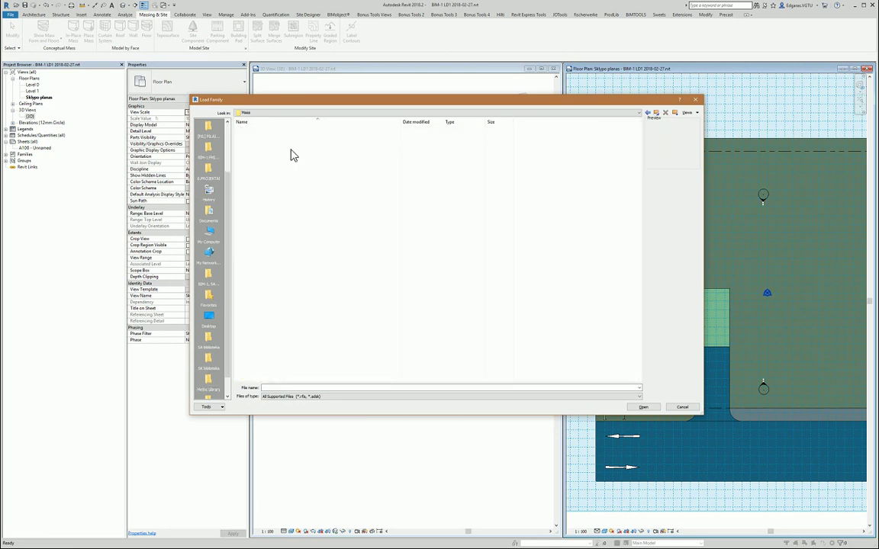
{"action": "left_click", "coordinate": [695, 113]}
{"action": "left_click", "coordinate": [700, 137]}
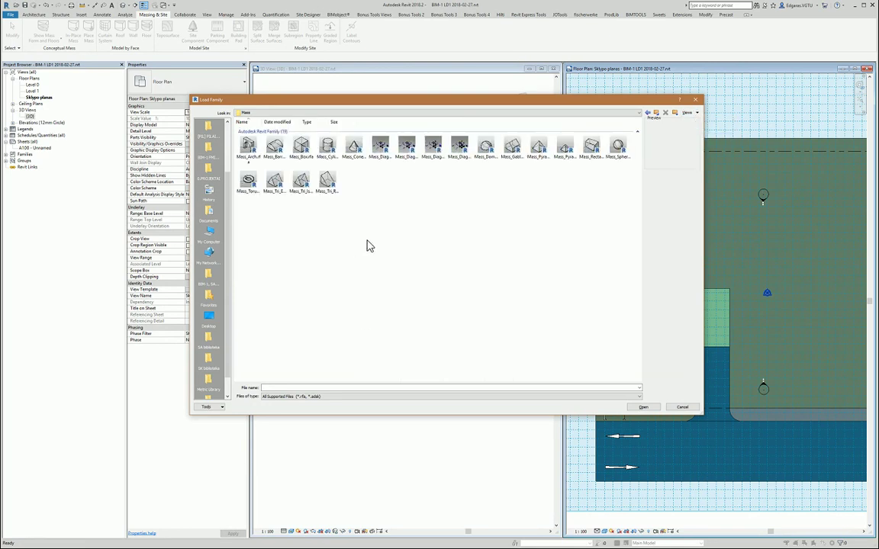
{"action": "scroll", "coordinate": [404, 222], "scroll_direction": "up", "scroll_amount": 2, "text": "ctrl"}
{"action": "scroll", "coordinate": [398, 237], "scroll_direction": "up", "scroll_amount": 2, "text": "ctrl"}
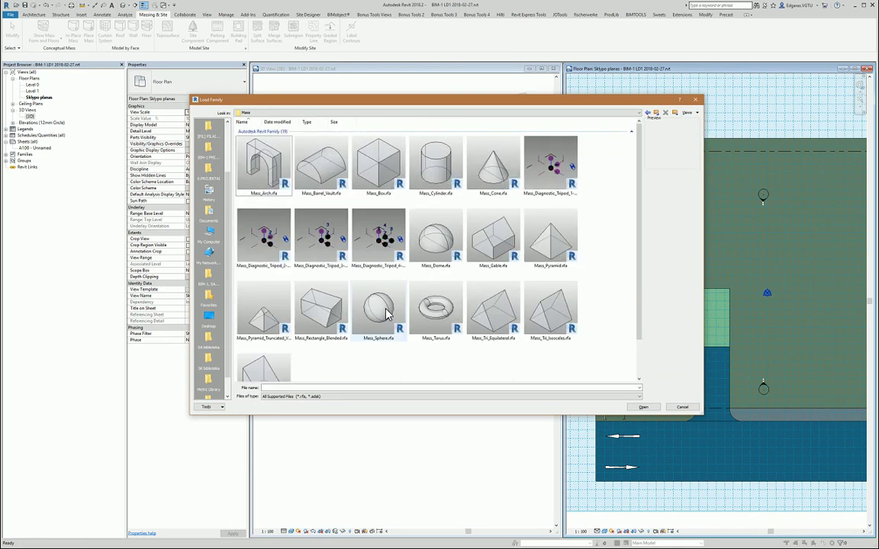
{"action": "scroll", "coordinate": [445, 286], "scroll_direction": "down", "scroll_amount": 1, "text": "ctrl"}
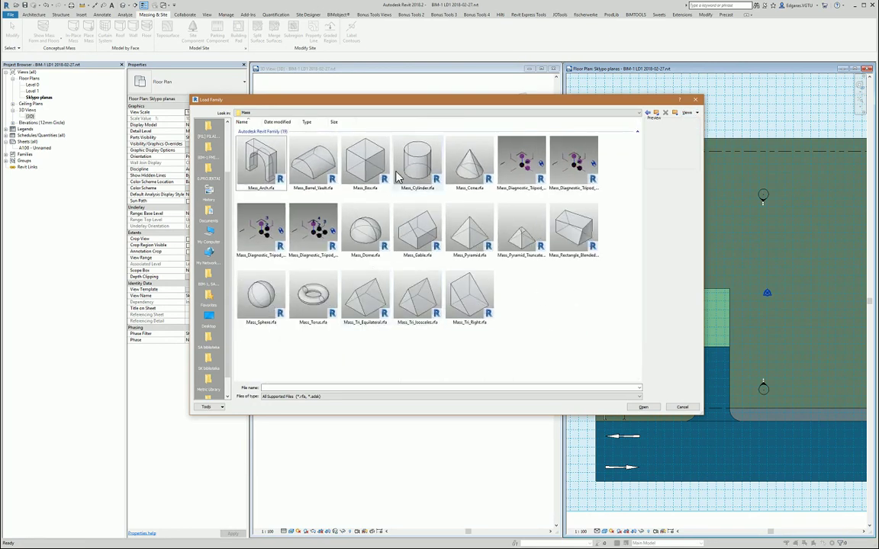
{"action": "left_click", "coordinate": [348, 162]}
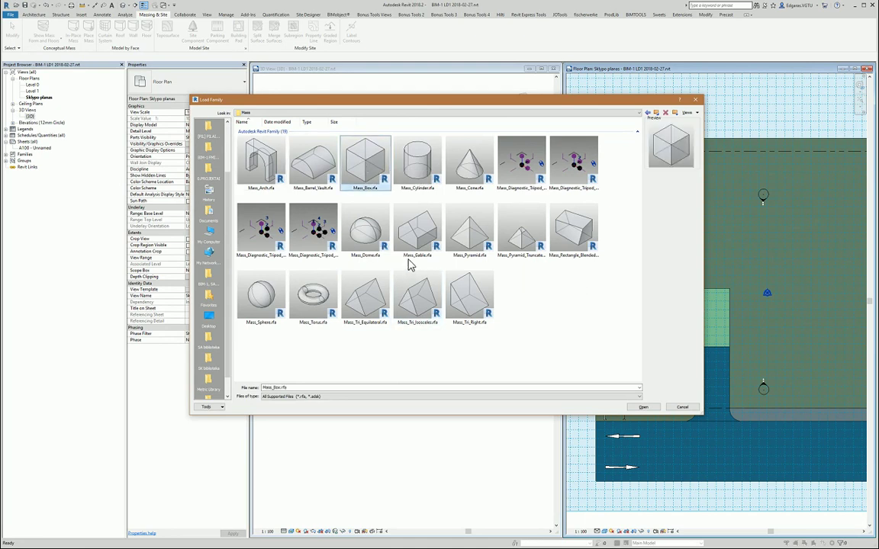
{"action": "left_click", "coordinate": [641, 407]}
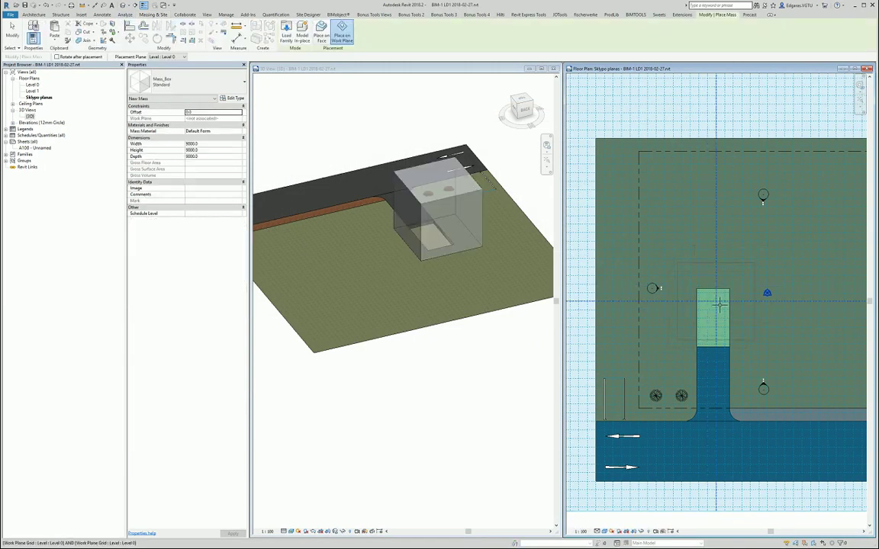
Place the box mass on the parking pad.
{"action": "left_click", "coordinate": [719, 303]}
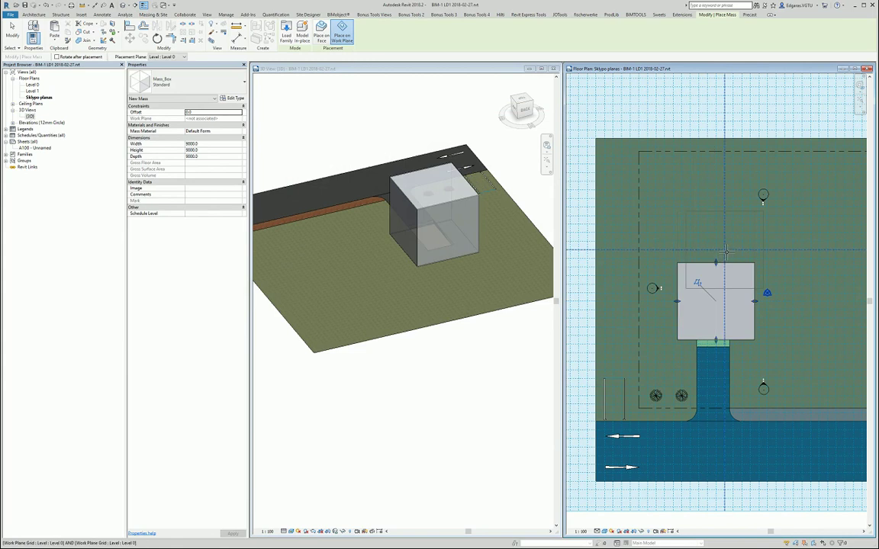
{"action": "key", "text": "Escape"}
{"action": "key", "text": "Escape"}
{"action": "scroll", "coordinate": [714, 298], "scroll_direction": "up", "scroll_amount": 3}
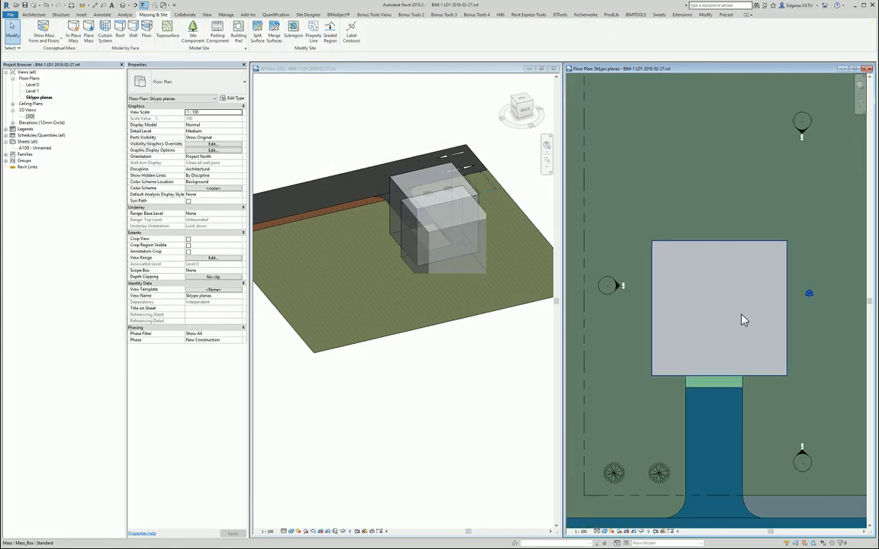
Align the mass's left and right faces to the parking pad edges with AL, then select it.
{"action": "key", "text": "a"}
{"action": "key", "text": "l"}
{"action": "left_click", "coordinate": [688, 389]}
{"action": "left_click", "coordinate": [653, 362]}
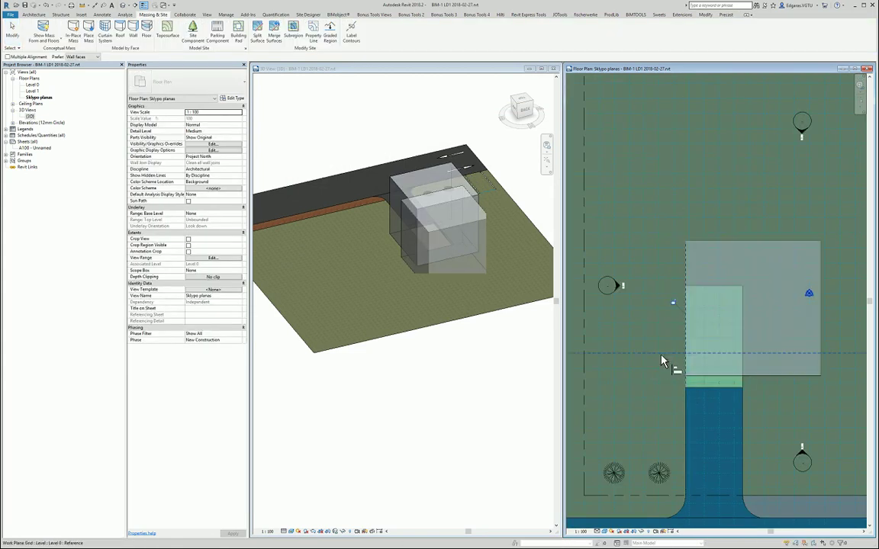
{"action": "left_click", "coordinate": [744, 388]}
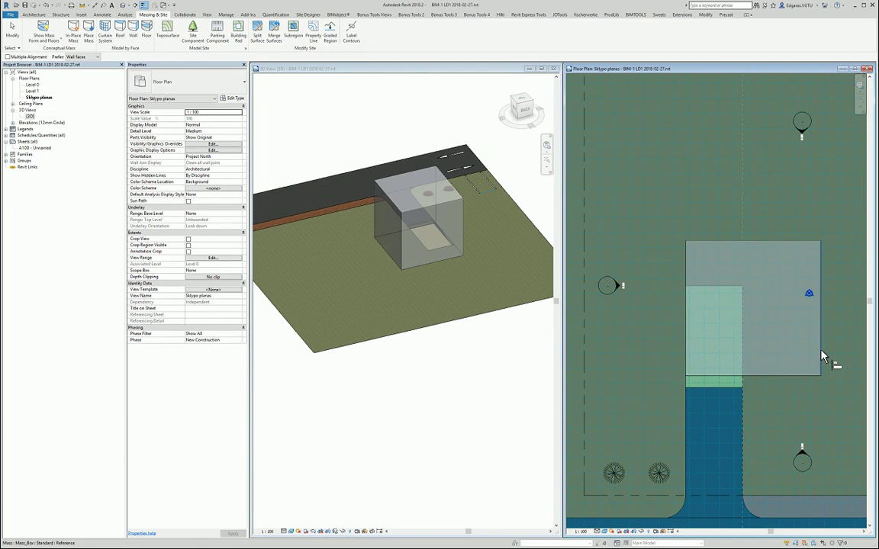
{"action": "left_click", "coordinate": [820, 357]}
{"action": "key", "text": "Escape"}
{"action": "key", "text": "Escape"}
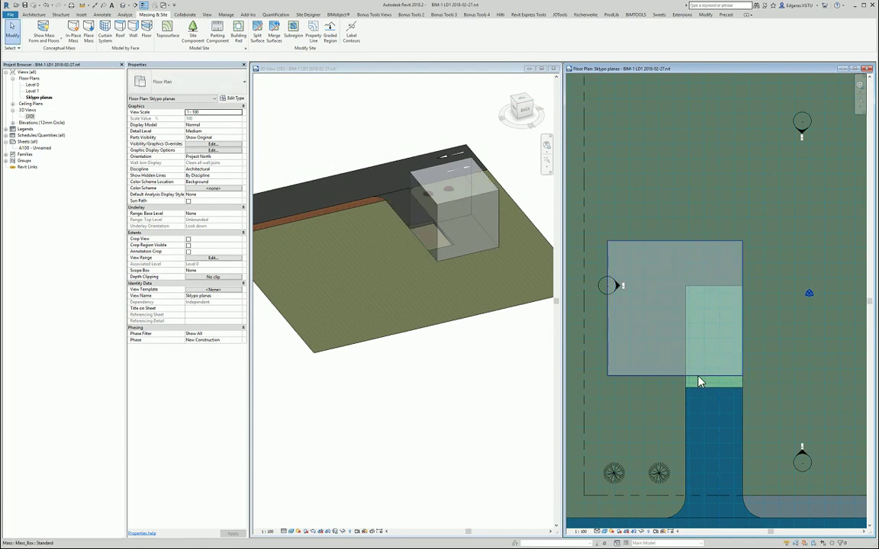
{"action": "left_click", "coordinate": [691, 248]}
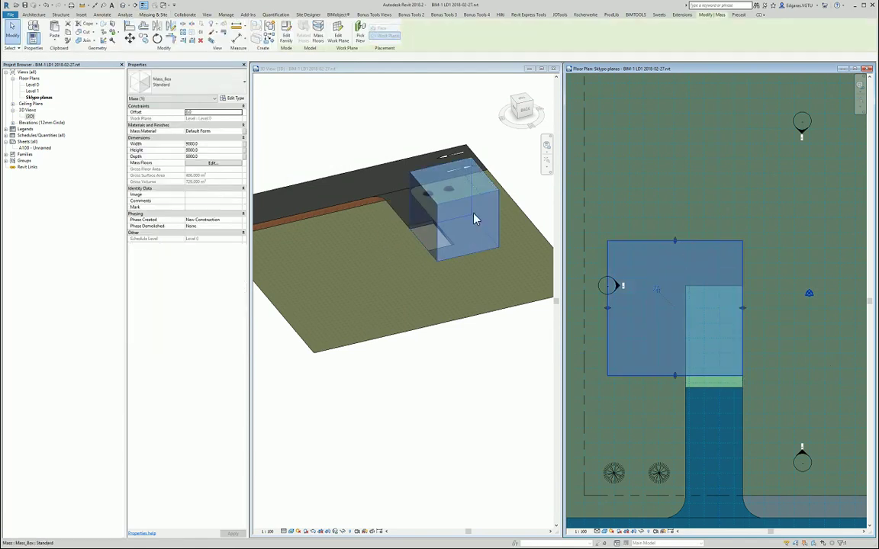
Set the mass to Width 3800, Height 3000 and Depth 6800 in Properties.
{"action": "left_click", "coordinate": [213, 144]}
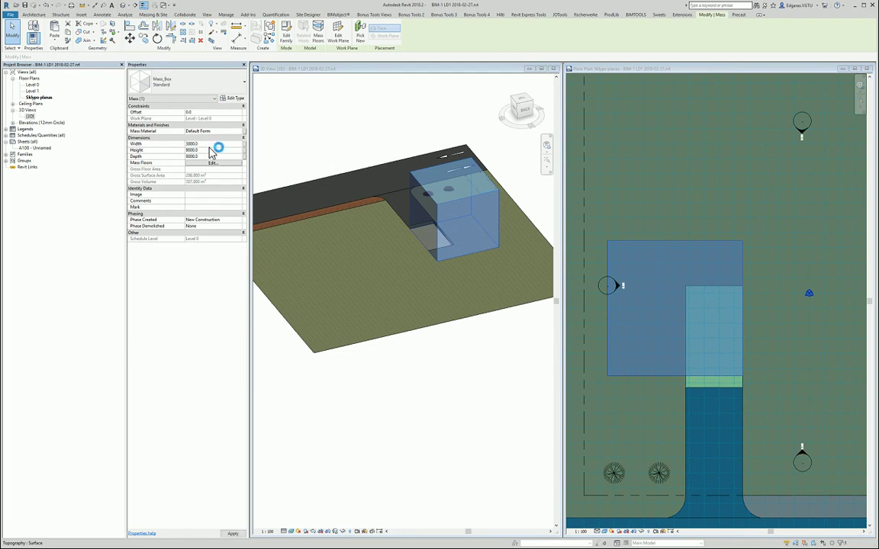
{"action": "left_click", "coordinate": [218, 151]}
{"action": "key", "text": "Tab"}
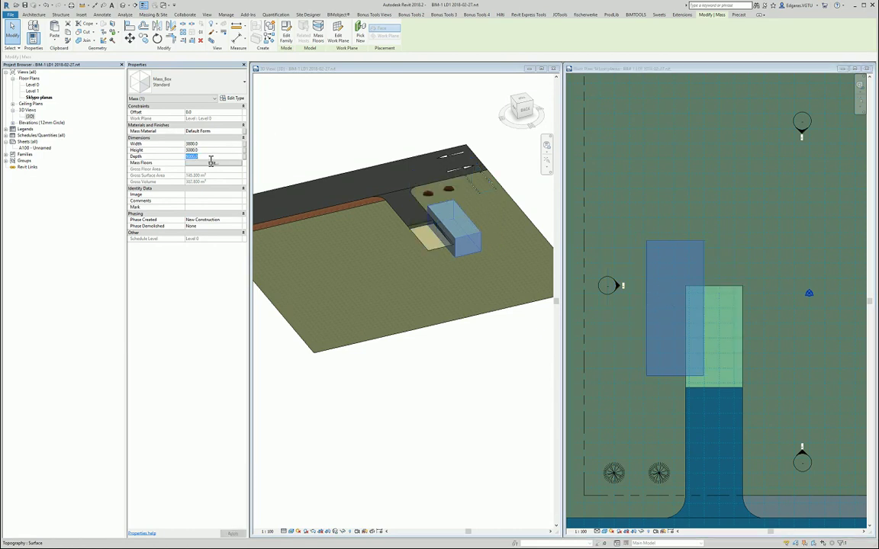
{"action": "type", "text": "4"}
{"action": "key", "text": "Return"}
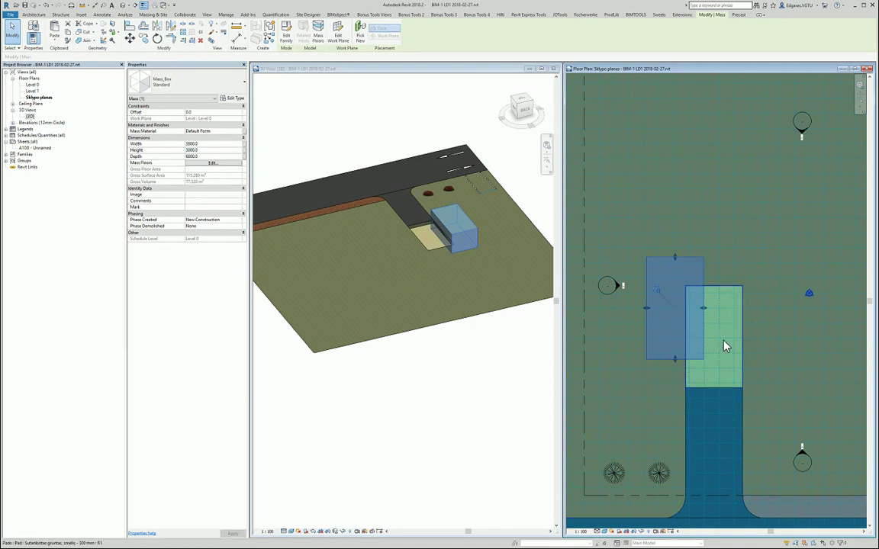
Move the resized mass onto the green parking pad with MV.
{"action": "key", "text": "m"}
{"action": "key", "text": "v"}
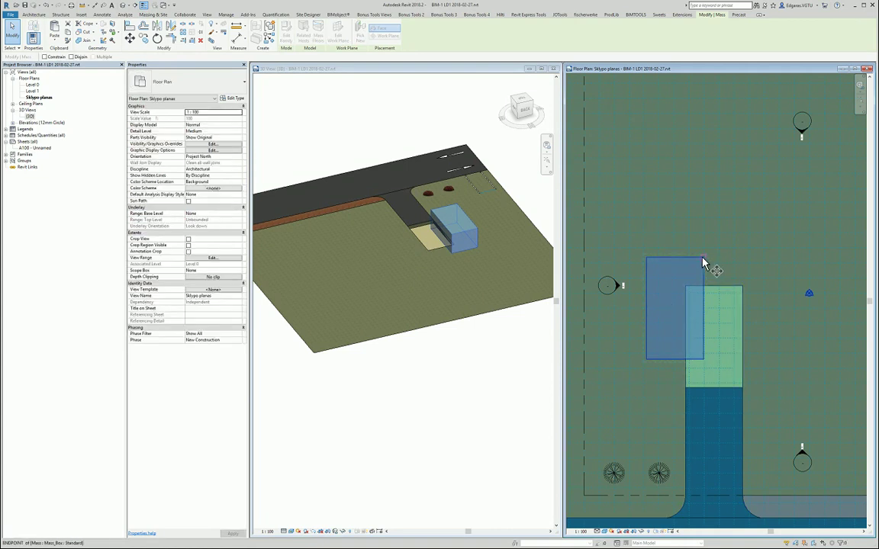
{"action": "left_click", "coordinate": [703, 264]}
{"action": "left_click", "coordinate": [743, 287]}
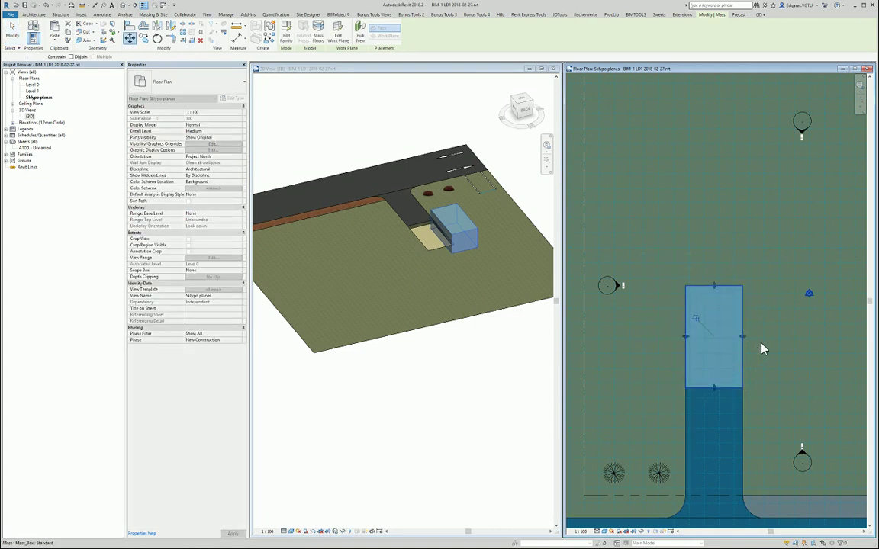
{"action": "left_click", "coordinate": [492, 357]}
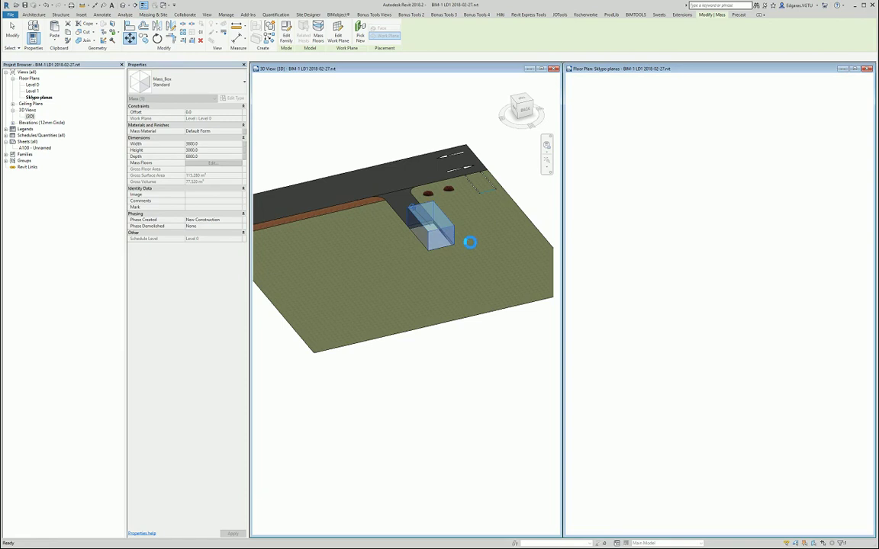
Apply an Offset of -300 to the mass box so it sits slightly into the ground.
{"action": "scroll", "coordinate": [461, 263], "scroll_direction": "up", "scroll_amount": 3}
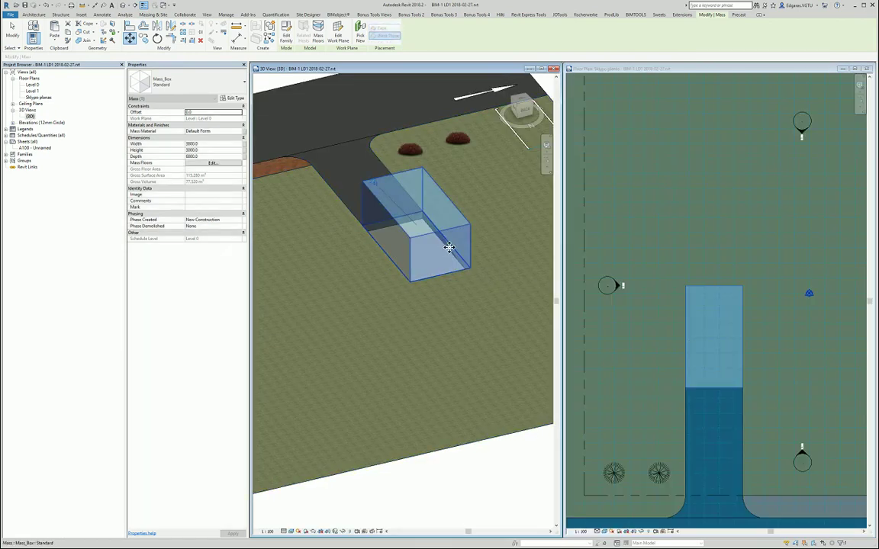
{"action": "key", "text": "Escape"}
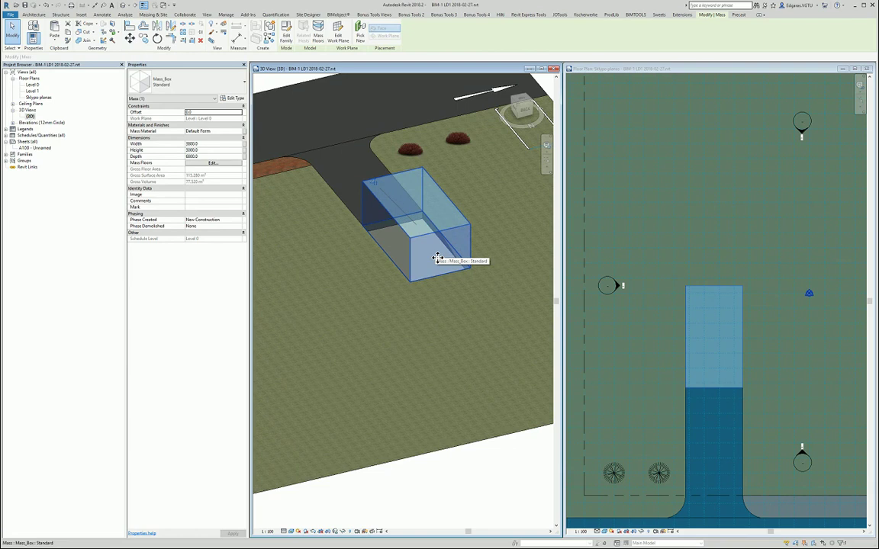
{"action": "left_click", "coordinate": [205, 113]}
{"action": "type", "text": "-300"}
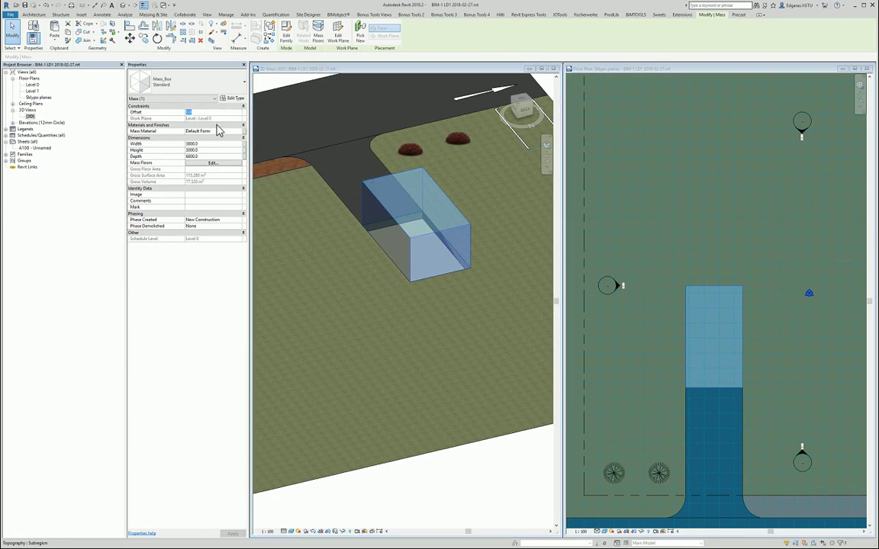
{"action": "left_click", "coordinate": [429, 251]}
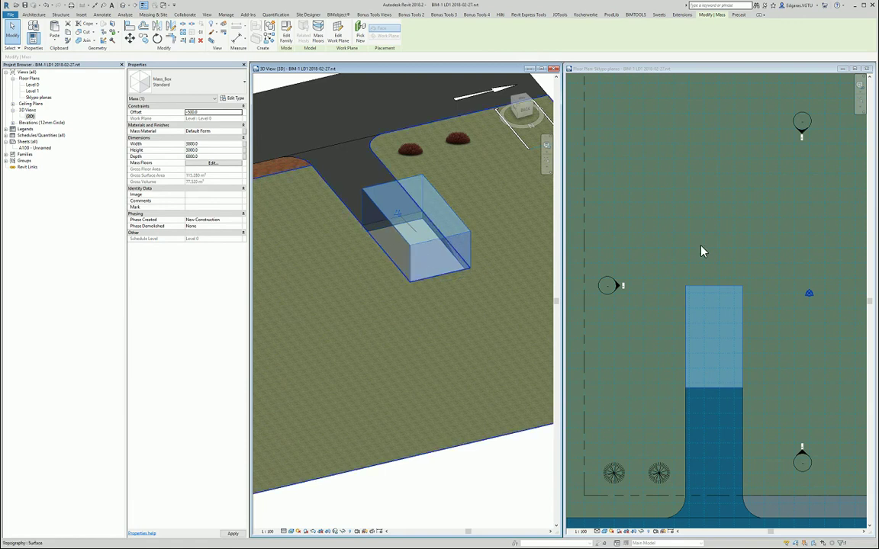
{"action": "left_click", "coordinate": [704, 303]}
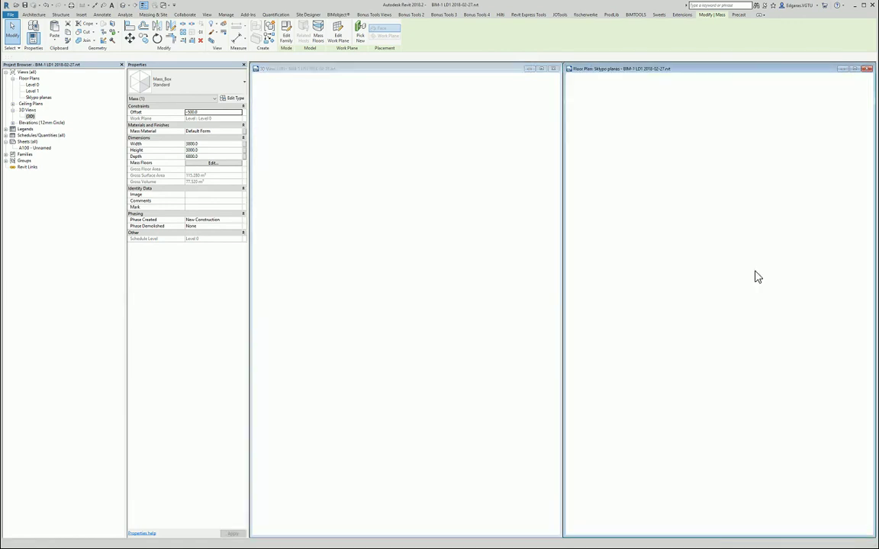
{"action": "left_click", "coordinate": [733, 255]}
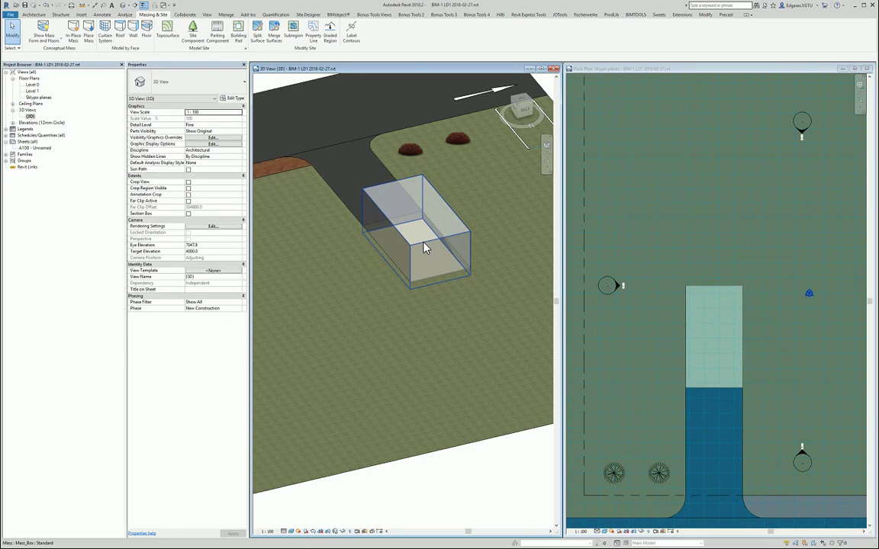
{"action": "left_click", "coordinate": [425, 248]}
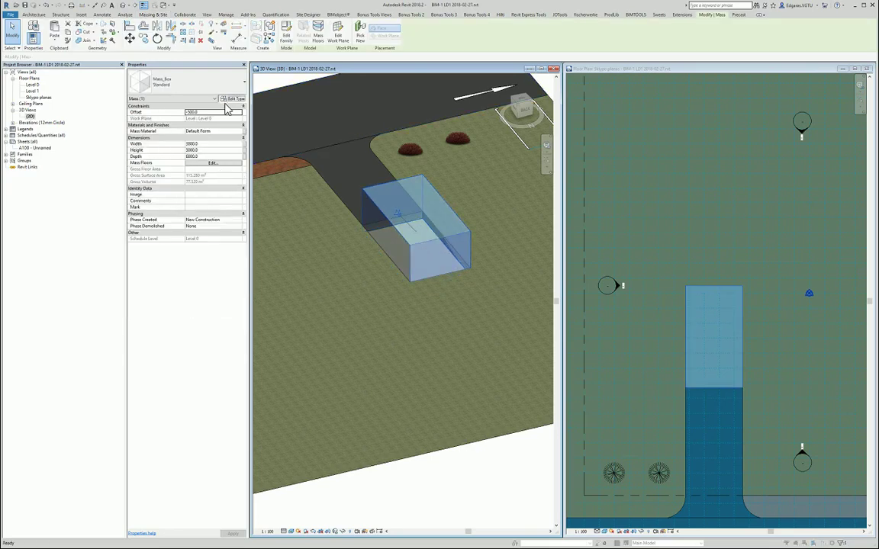
Create a new Mass_Box type named Garažas in Type Properties.
{"action": "left_click", "coordinate": [230, 99]}
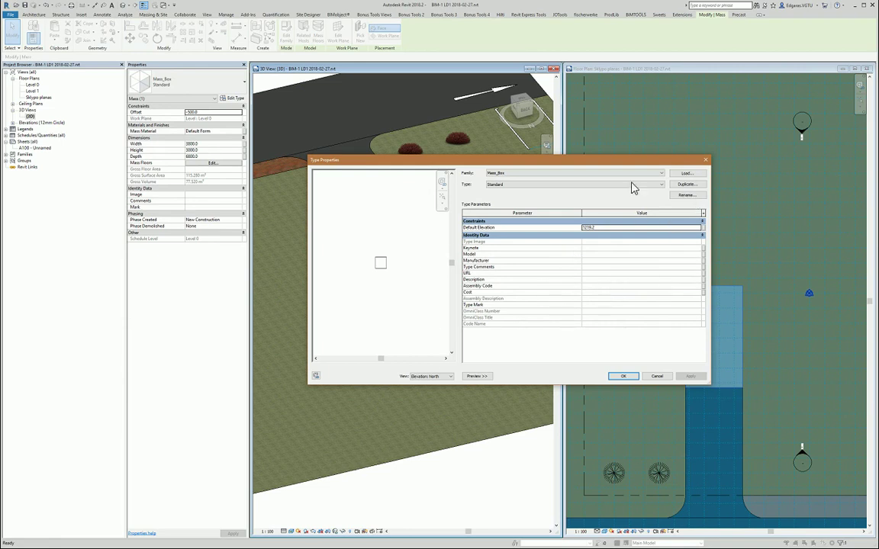
{"action": "left_click", "coordinate": [689, 194]}
{"action": "type", "text": "Garažas"}
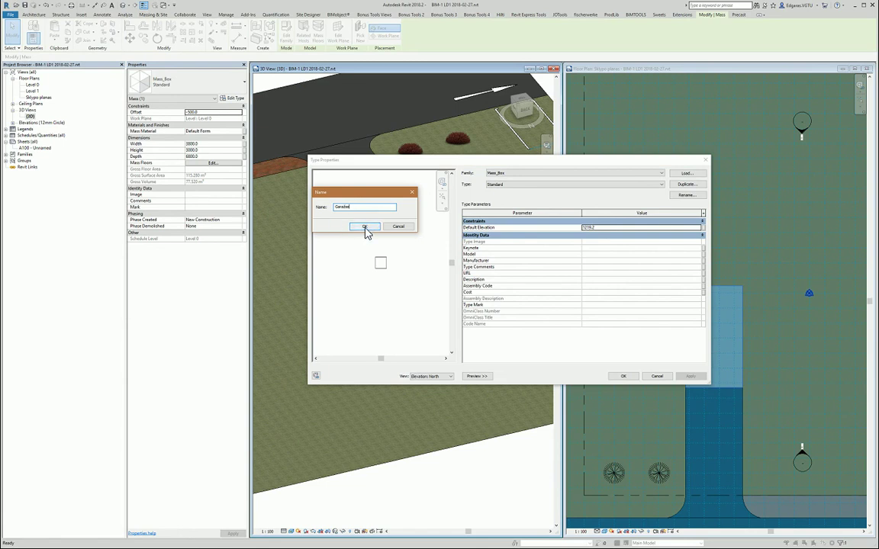
{"action": "left_click_drag", "start_coordinate": [359, 191], "coordinate": [375, 194]}
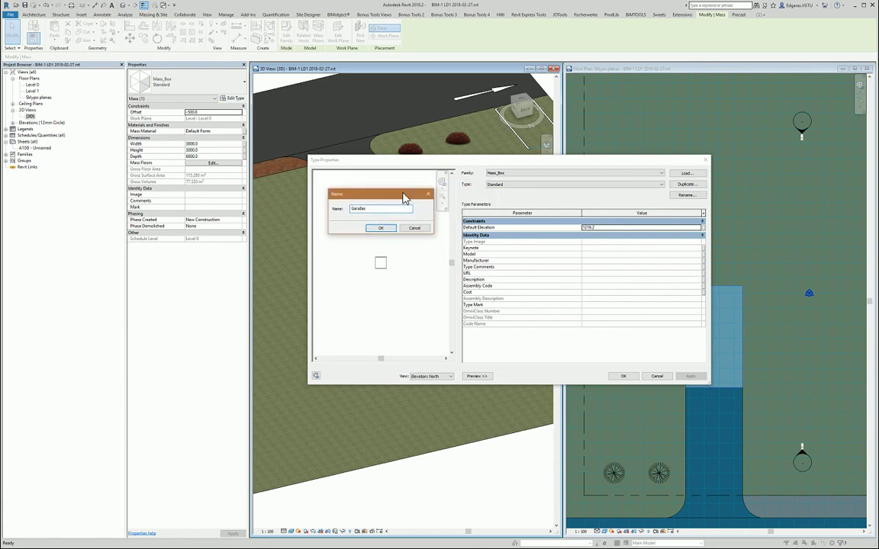
{"action": "left_click", "coordinate": [385, 211]}
{"action": "left_click", "coordinate": [384, 229]}
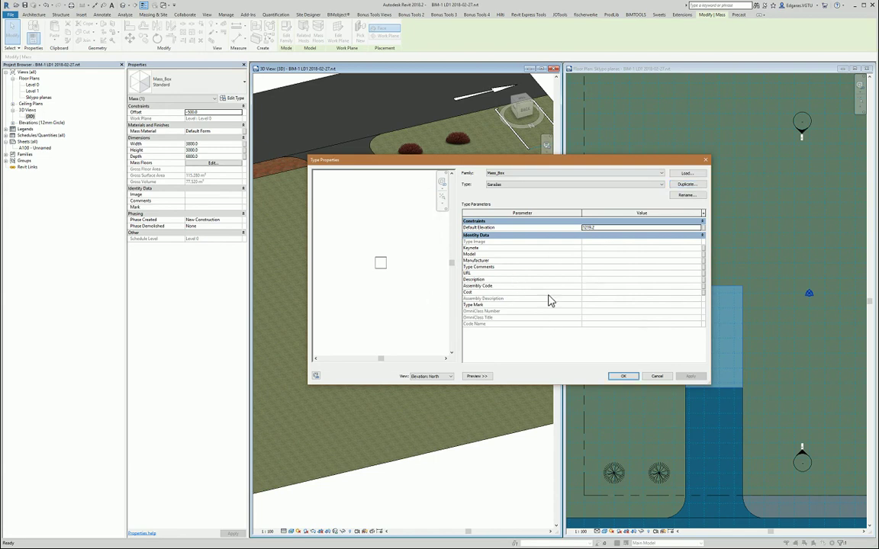
Set the Garažas type's Type Comments to 'Garažas' and accept the type changes.
{"action": "left_click", "coordinate": [594, 261]}
{"action": "left_click", "coordinate": [598, 268]}
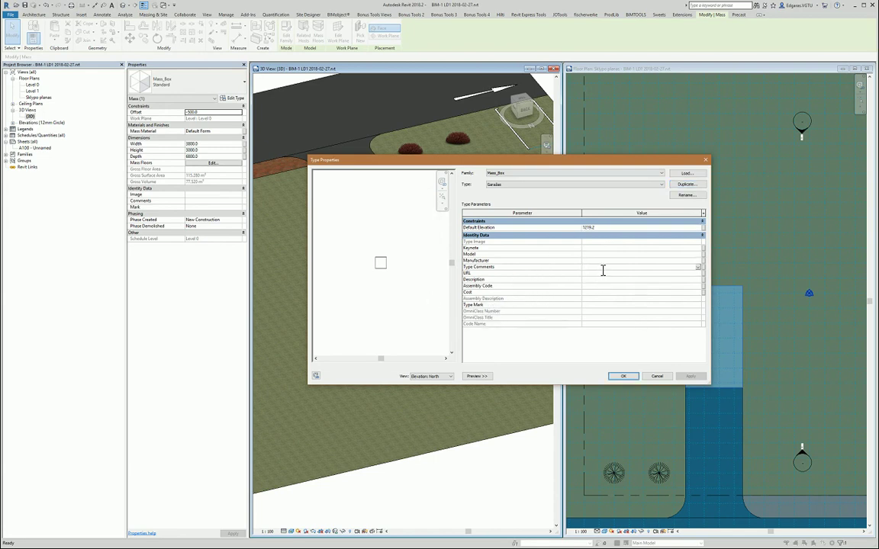
{"action": "type", "text": "Garažas"}
{"action": "left_click", "coordinate": [623, 377]}
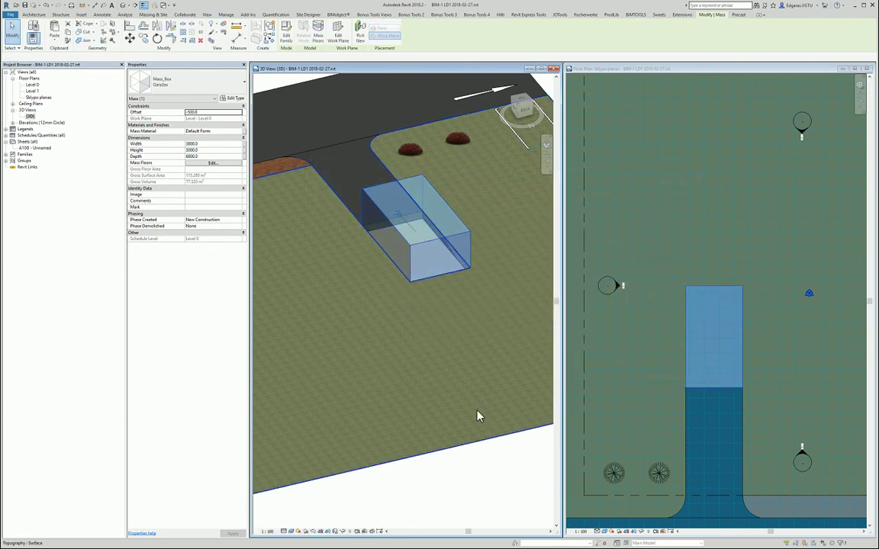
Deselect the mass, zoom out, and save the project.
{"action": "left_click", "coordinate": [496, 458]}
{"action": "scroll", "coordinate": [384, 225], "scroll_direction": "down", "scroll_amount": 4}
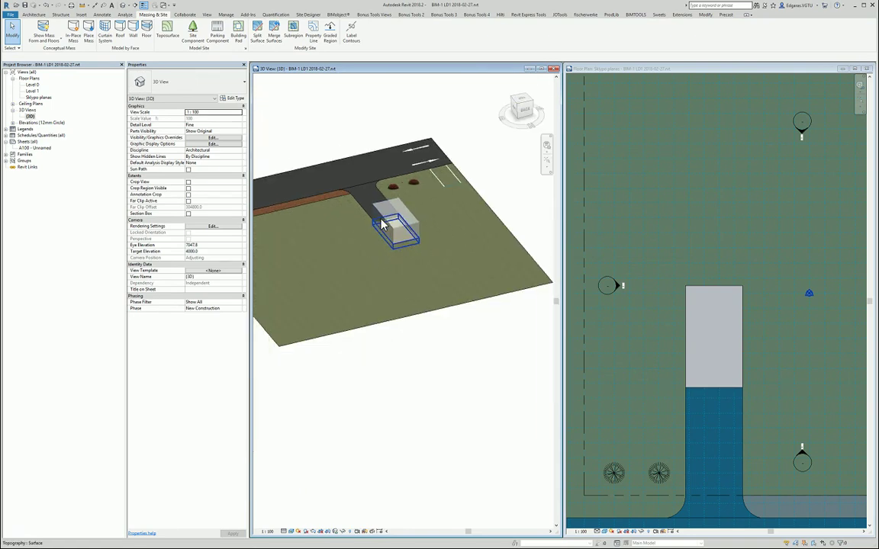
{"action": "left_click", "coordinate": [24, 5]}
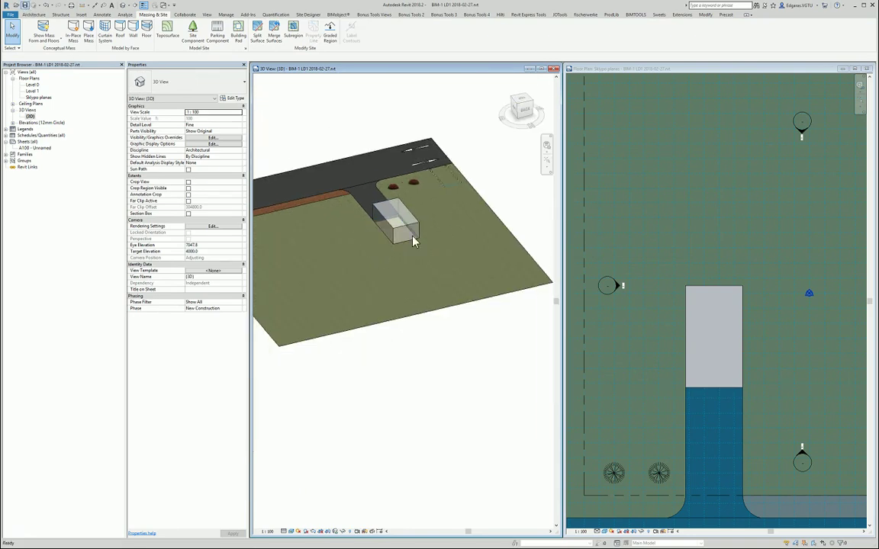